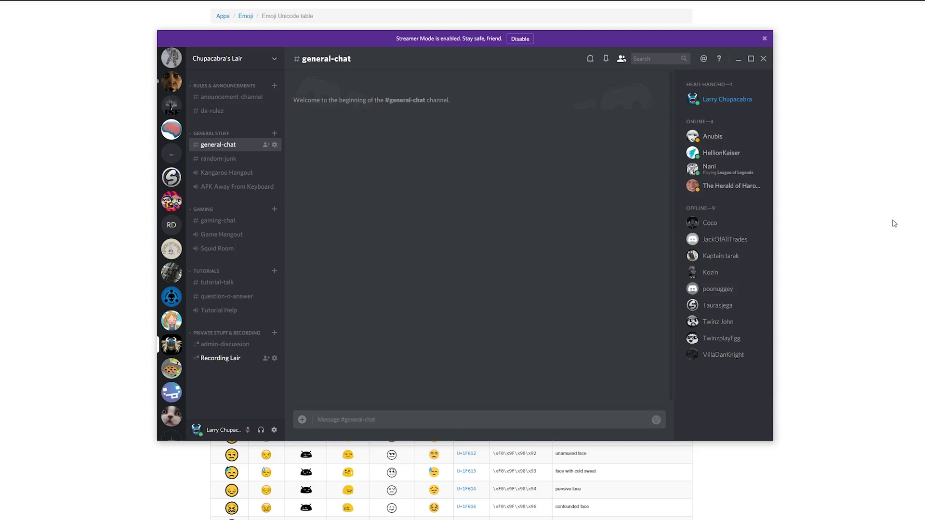
- Browse the Emoji Unicode Tables from the emoticons through the uncategorized symbols to find the video game emoji
left_click(913, 188)
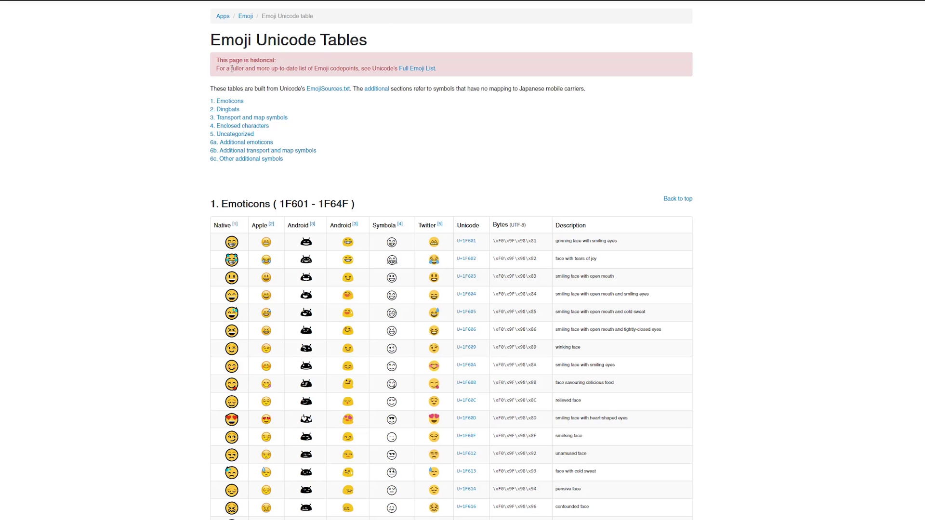
scroll(92, 208, "down", 4)
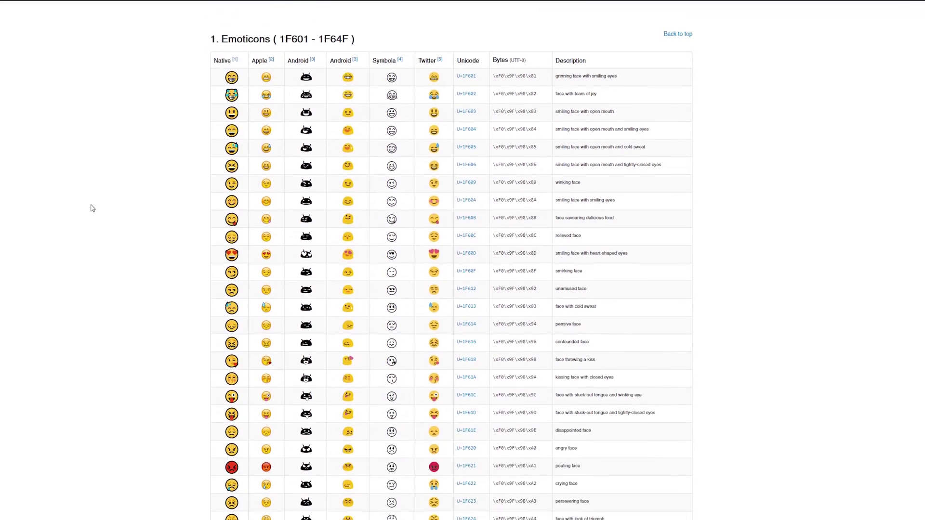
scroll(92, 208, "up", 1)
scroll(136, 125, "down", 18)
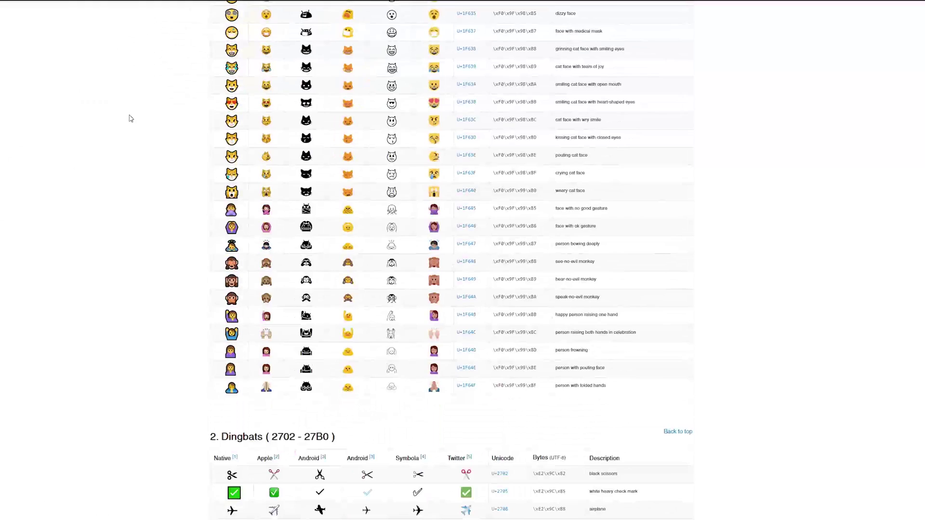
scroll(136, 125, "down", 6)
scroll(136, 126, "down", 9)
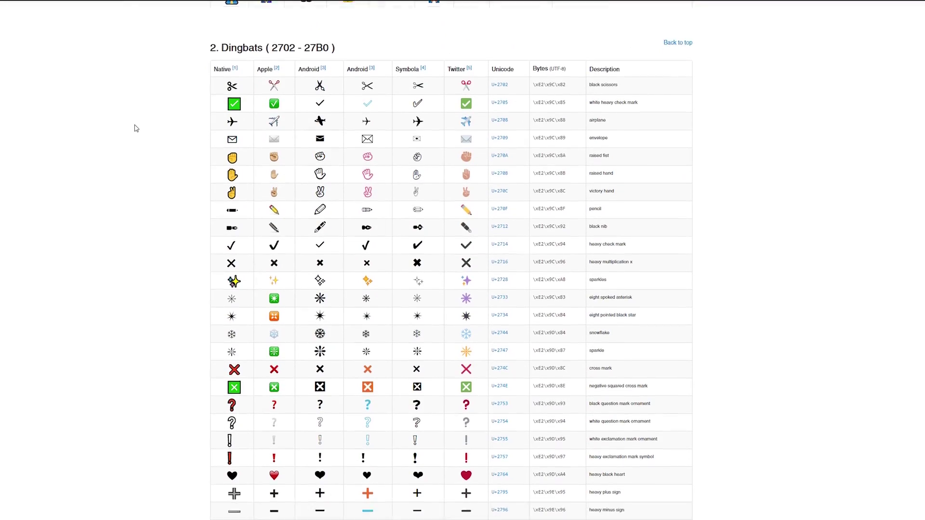
scroll(135, 129, "down", 10)
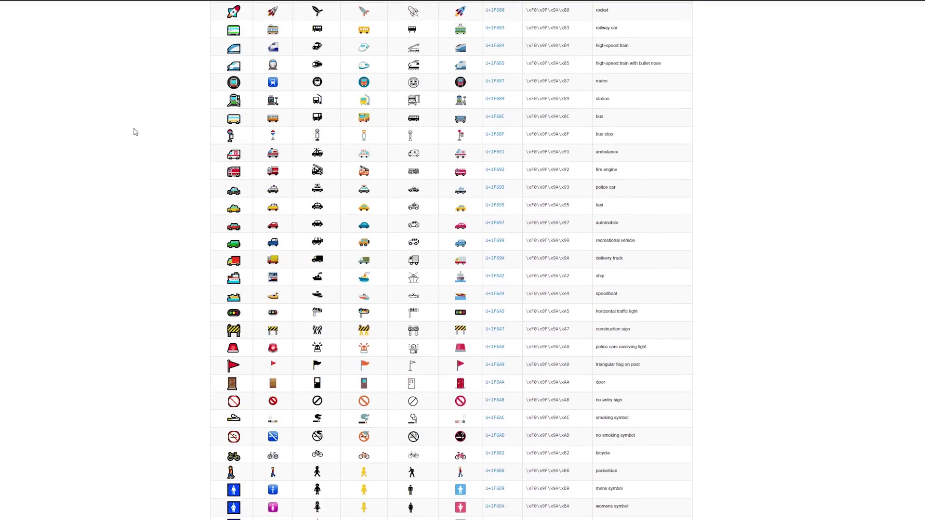
scroll(134, 128, "down", 12)
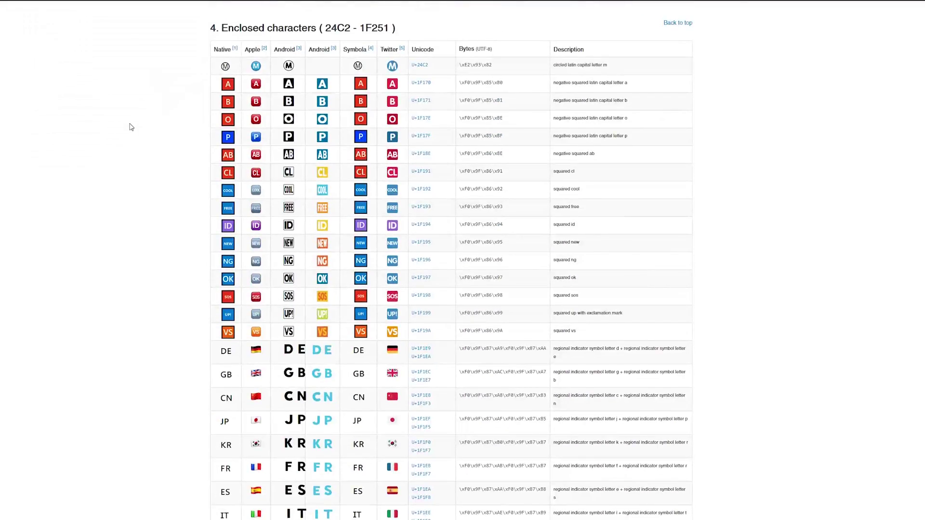
scroll(130, 128, "down", 12)
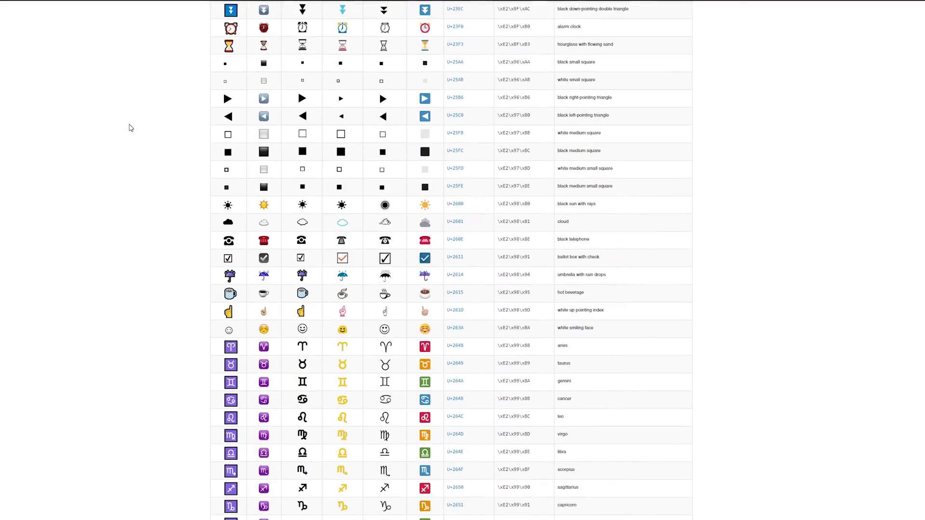
scroll(130, 128, "up", 8)
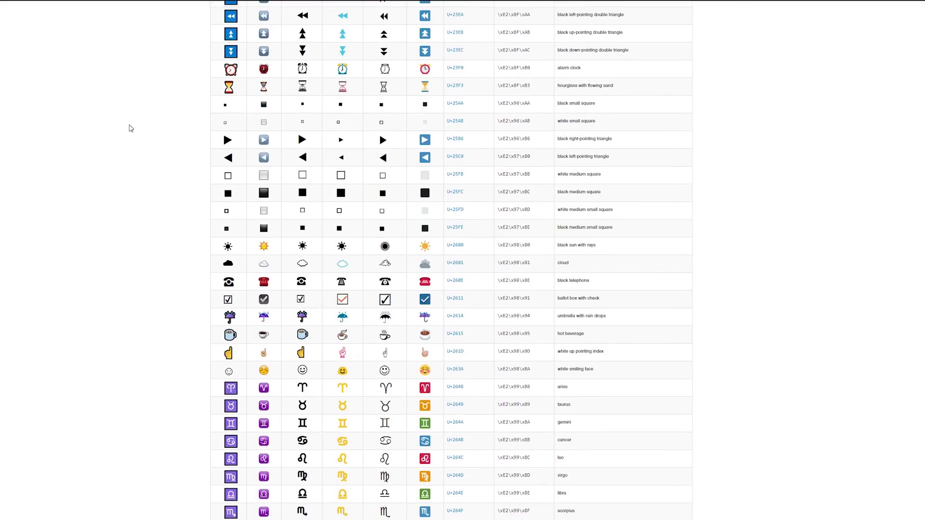
scroll(130, 128, "down", 16)
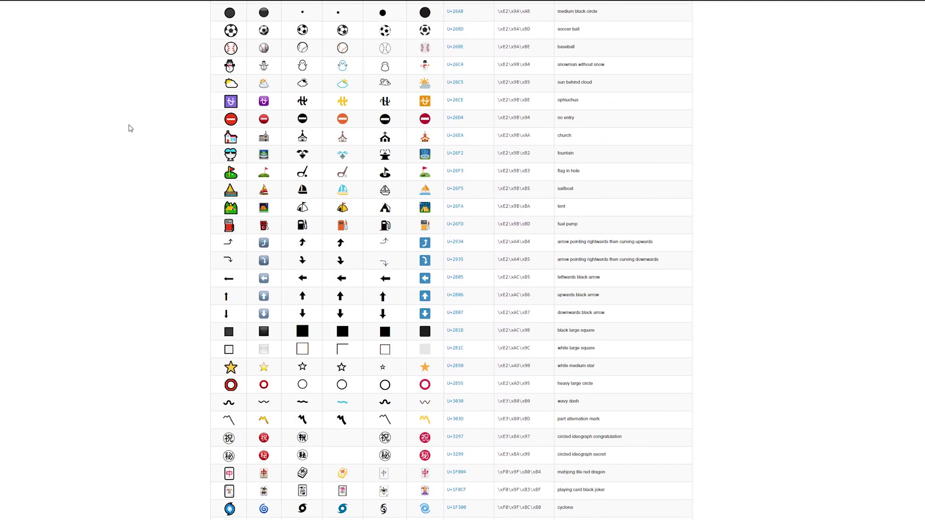
scroll(130, 127, "up", 3)
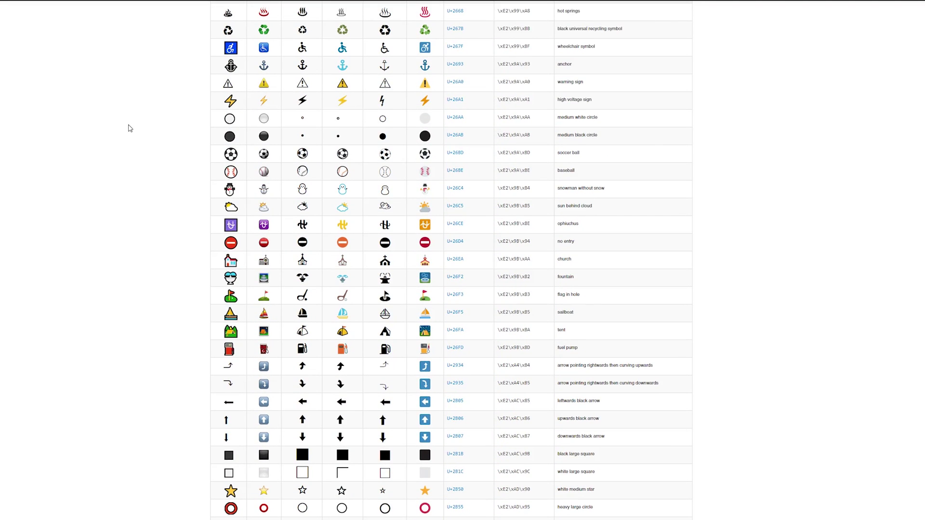
scroll(128, 132, "down", 15)
scroll(127, 136, "down", 20)
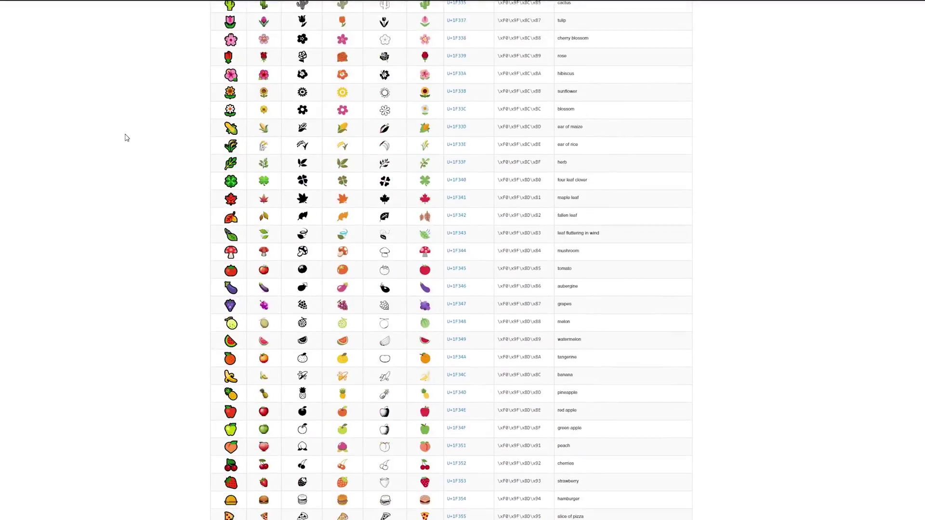
scroll(127, 138, "up", 5)
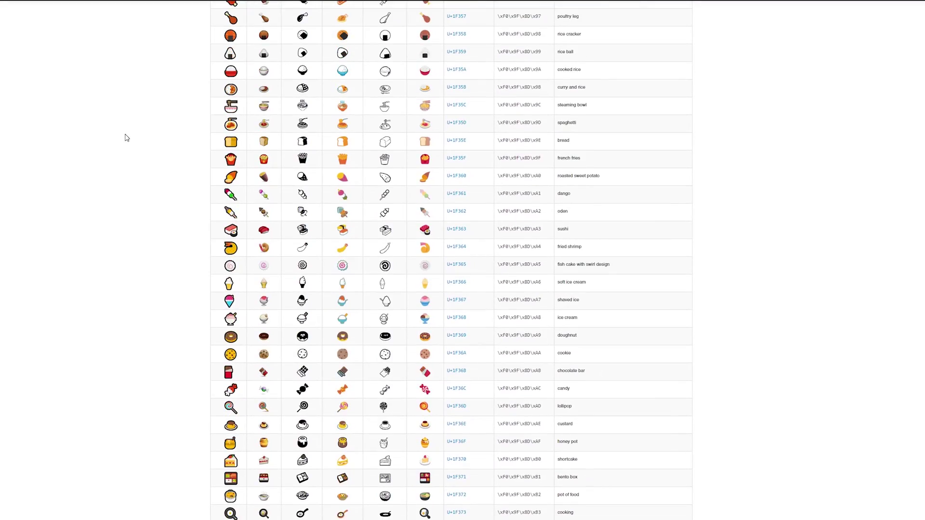
scroll(127, 138, "down", 20)
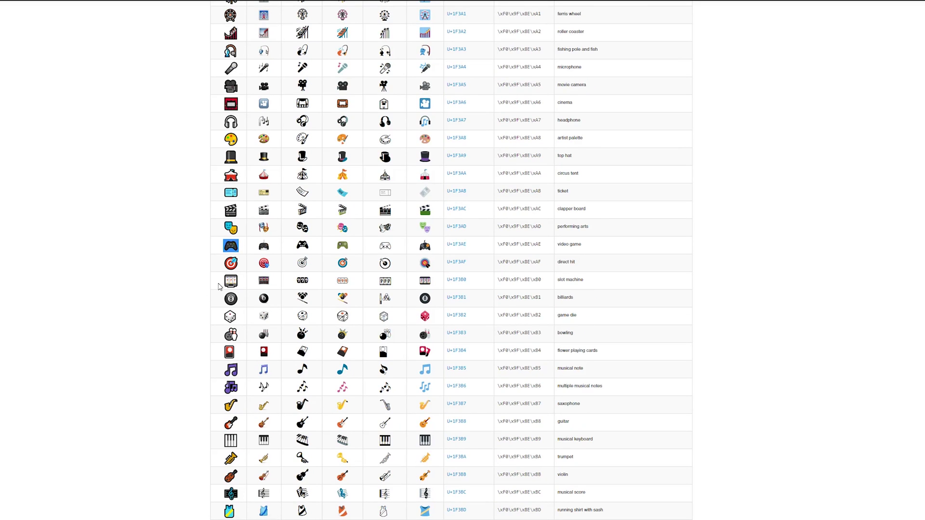
- Switch to Discord, add the video game emoji before the Kangaroo Hangout voice channel's name, and save the change
key("alt+Tab")
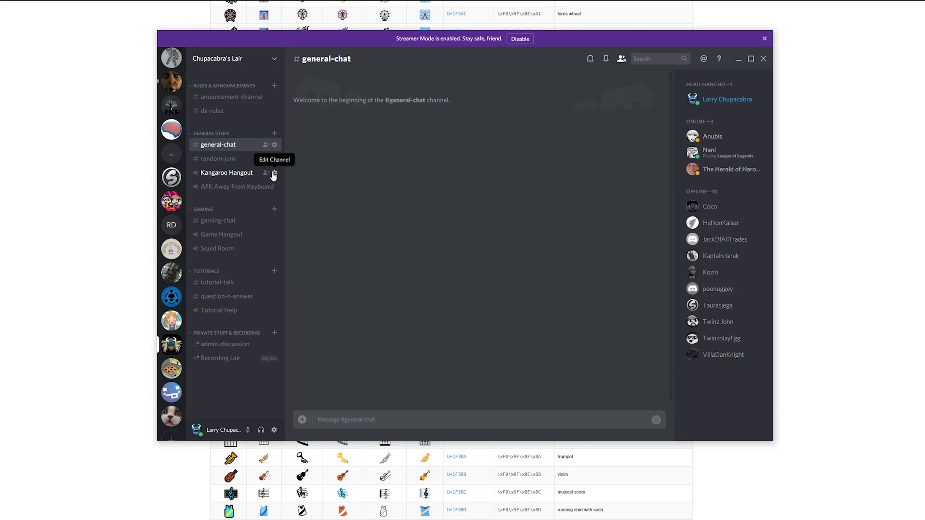
left_click(274, 173)
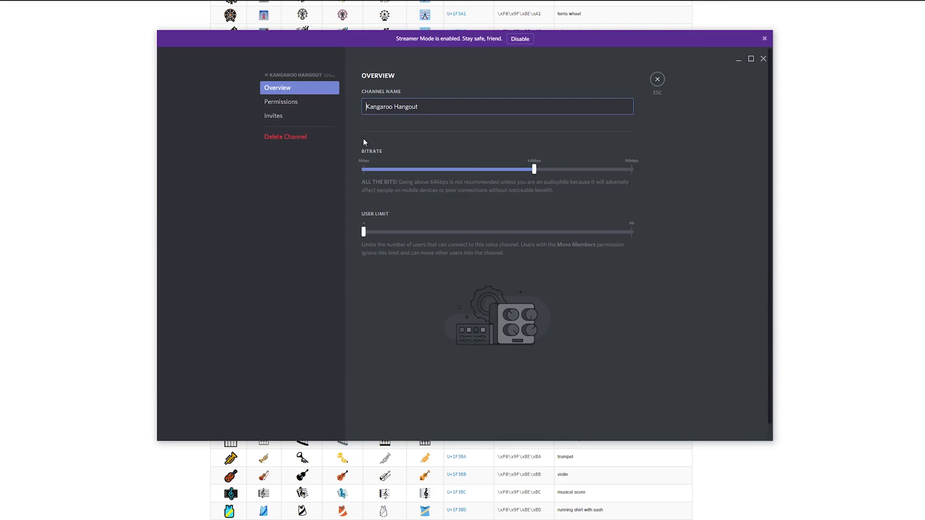
key("Home")
type("🎮")
left_click(613, 423)
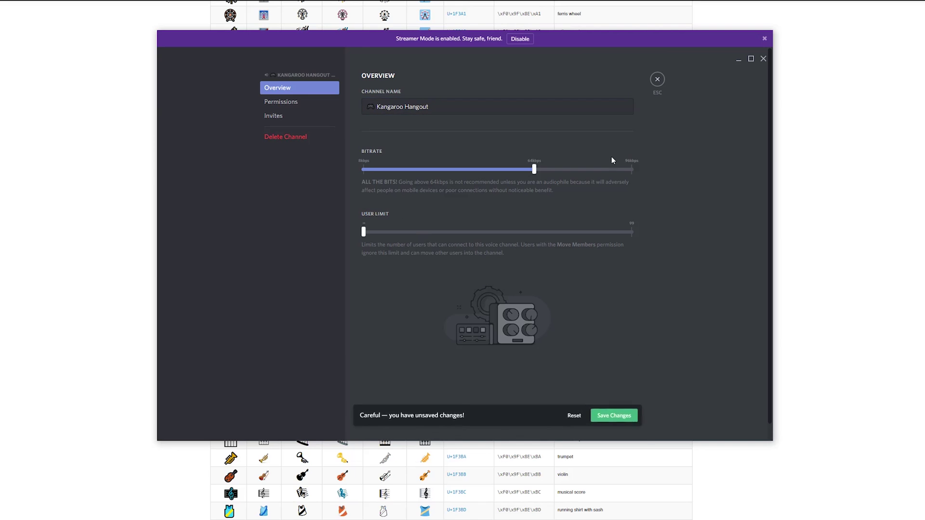
left_click(663, 82)
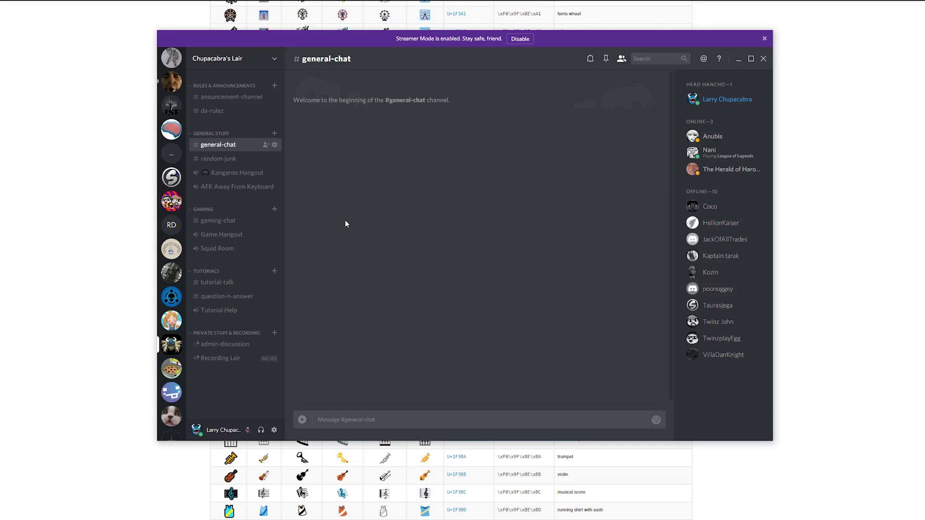
- Return to the Emoji Unicode Tables and pick out the extraterrestrial alien emoji from the Native column
left_click(37, 252)
scroll(60, 282, "down", 10)
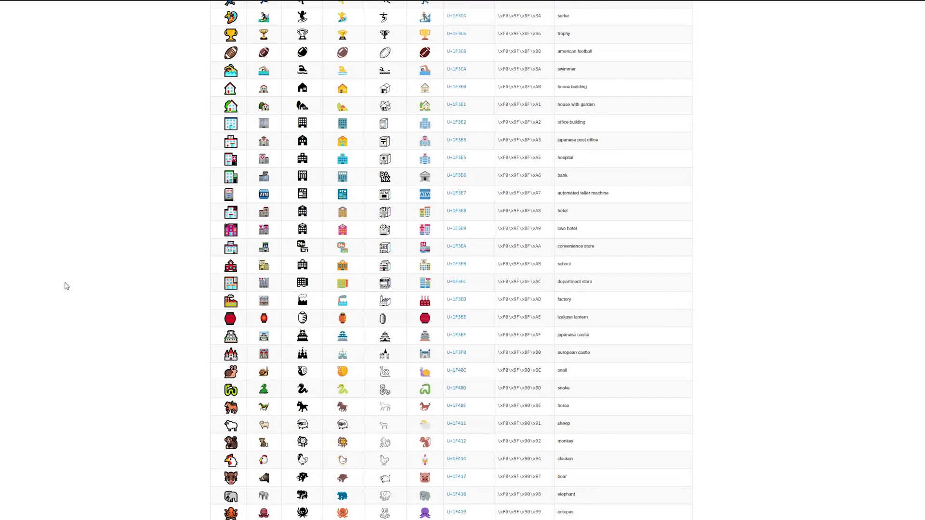
scroll(66, 286, "down", 15)
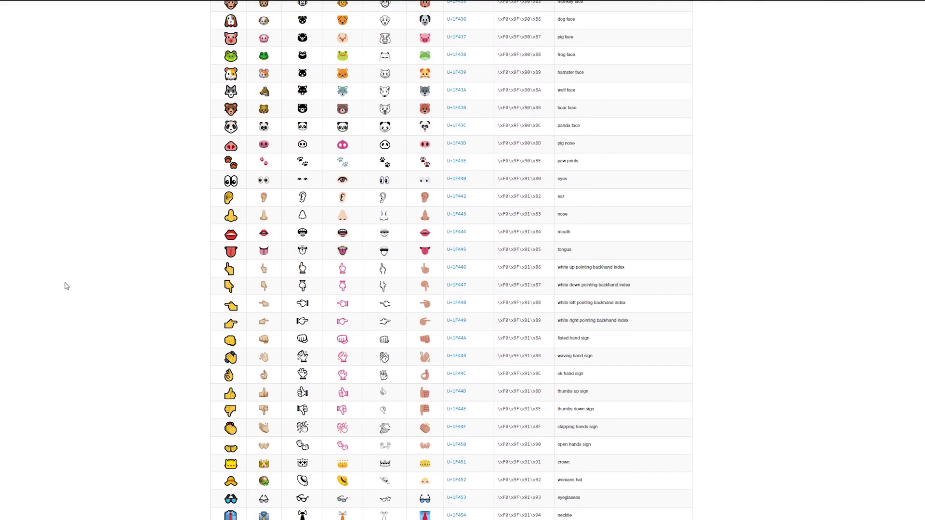
scroll(67, 286, "down", 6)
scroll(66, 286, "up", 6)
scroll(67, 286, "down", 6)
scroll(67, 286, "down", 6)
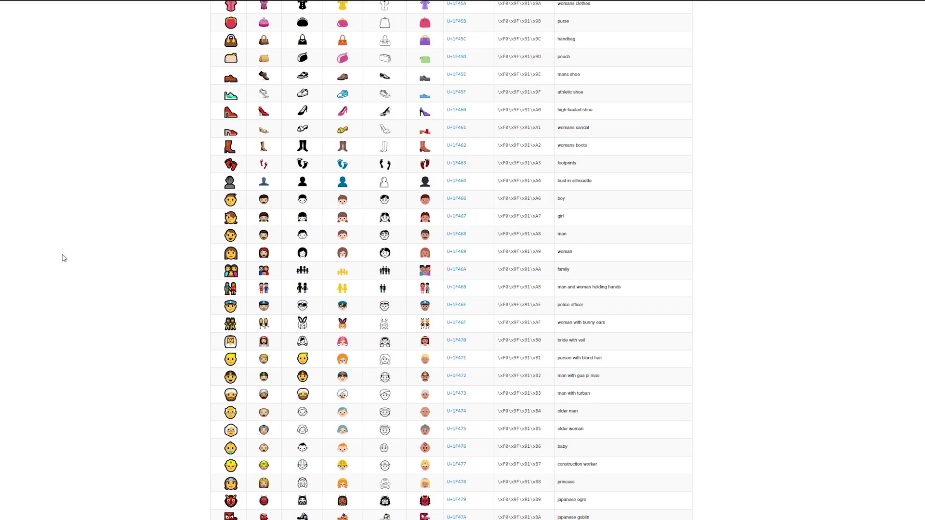
scroll(64, 257, "down", 14)
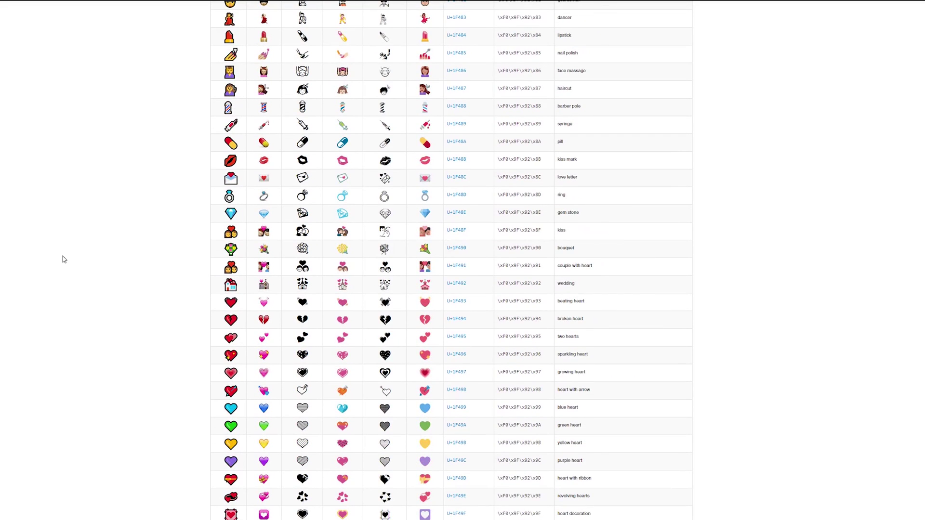
scroll(64, 258, "up", 5)
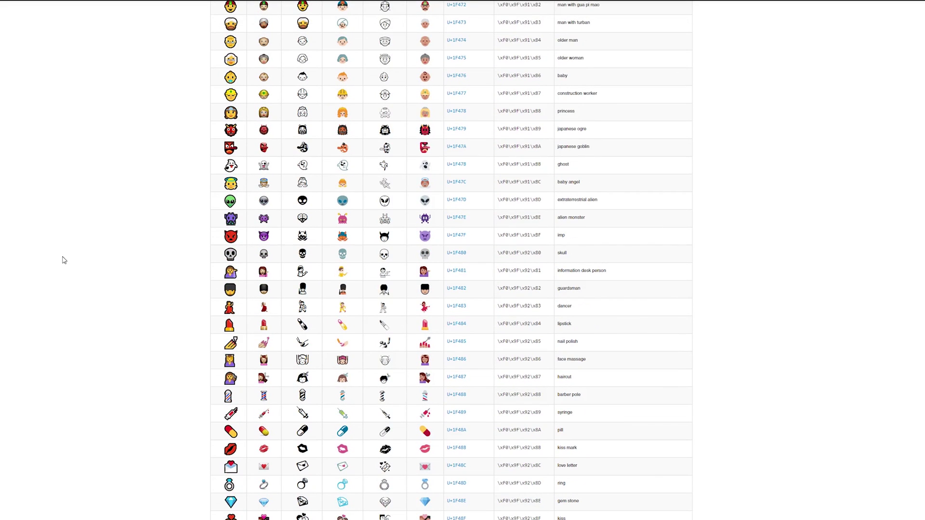
double_click(224, 201)
- Switch to Discord, add the alien emoji before the Tutorial Help voice channel's name, and save the change
key("alt+Tab")
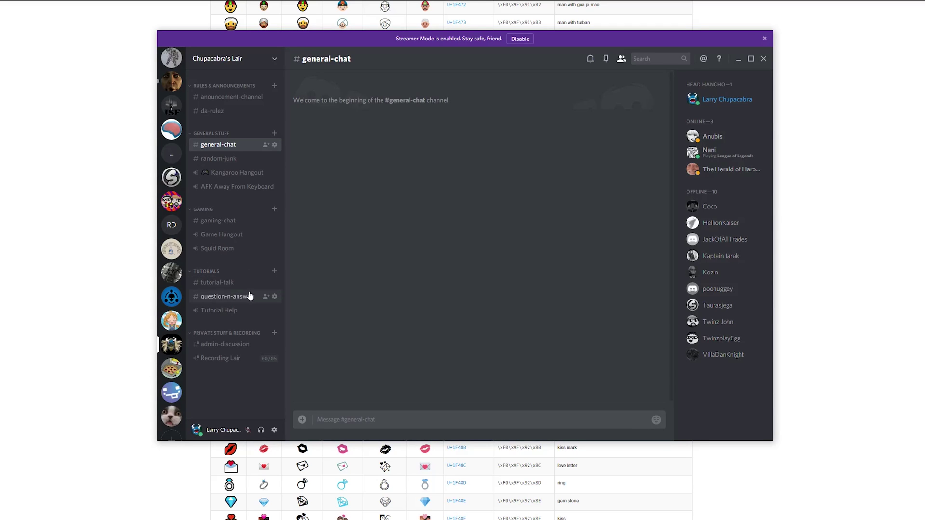
left_click(275, 311)
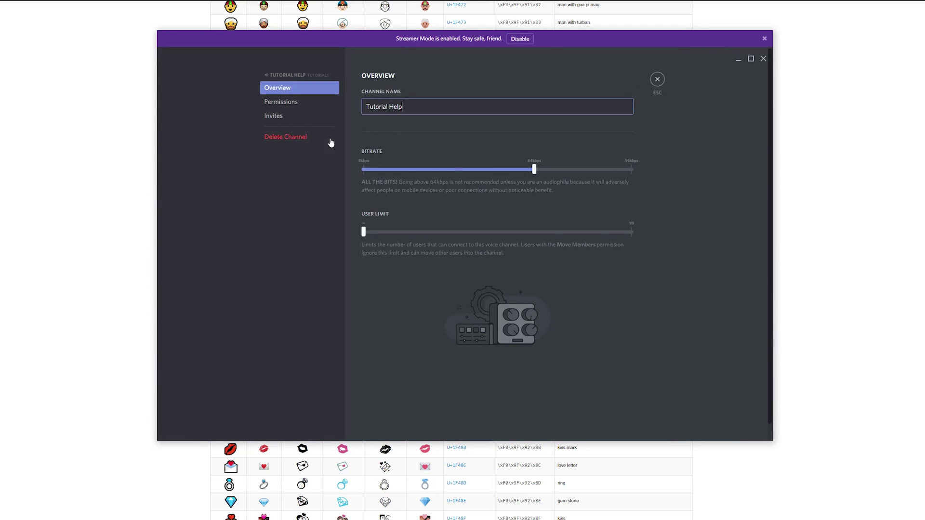
type("👽")
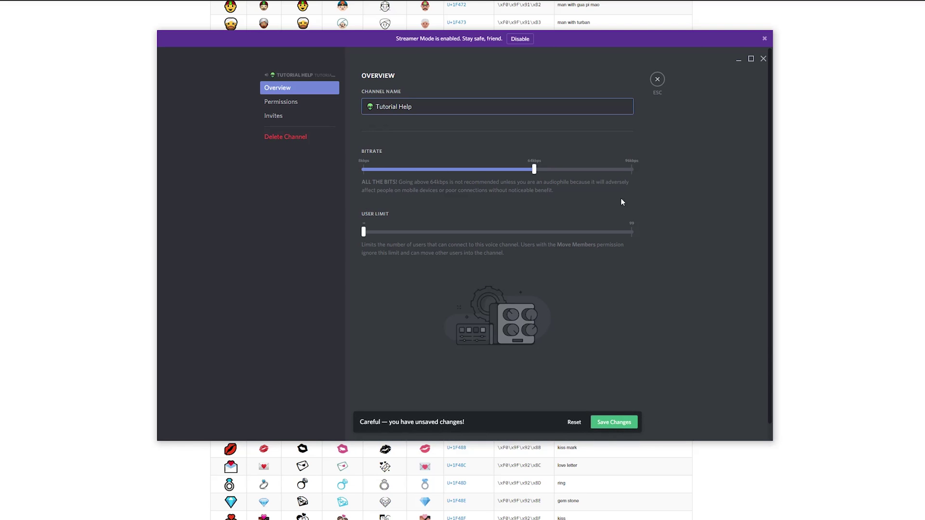
left_click(640, 266)
left_click(657, 79)
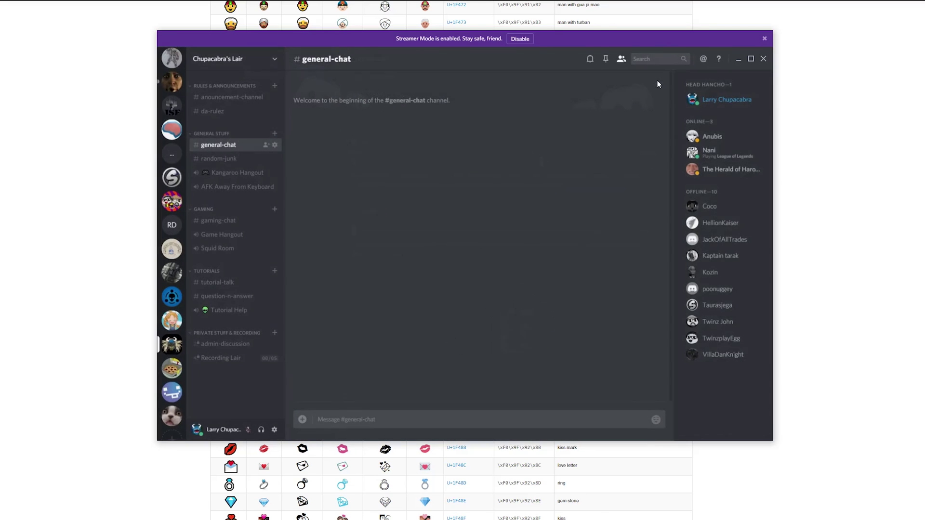
- Return to the Emoji Unicode Tables and pick out the optical disc emoji from the Native column
left_click(37, 204)
scroll(82, 270, "down", 5)
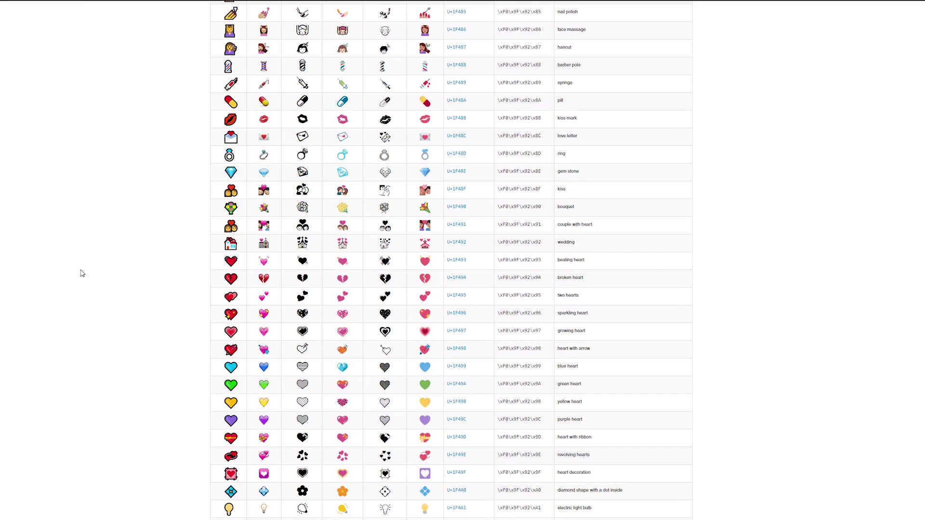
scroll(83, 270, "down", 5)
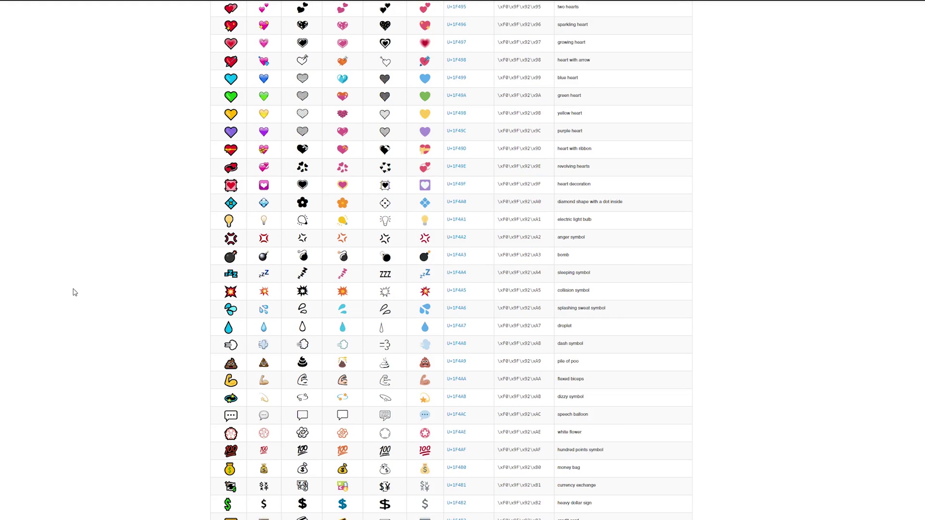
scroll(74, 292, "down", 3)
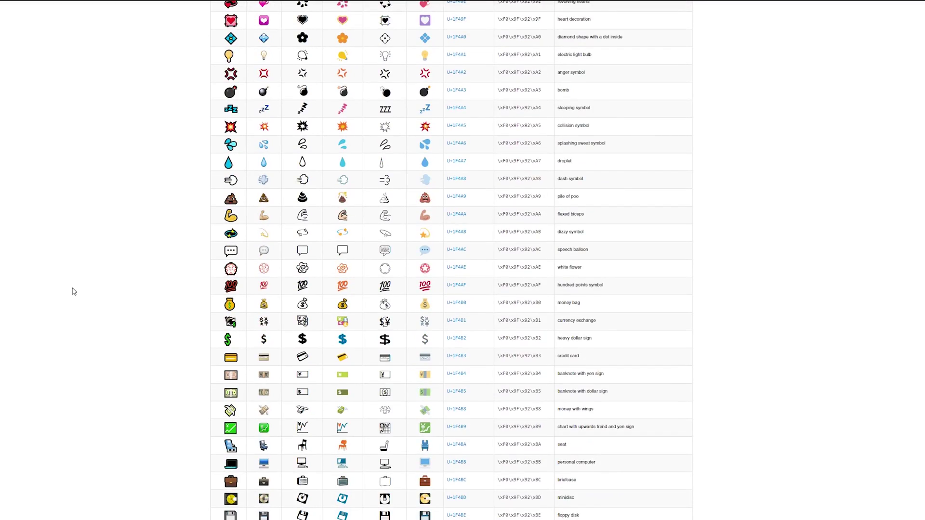
scroll(74, 291, "down", 5)
scroll(75, 291, "up", 8)
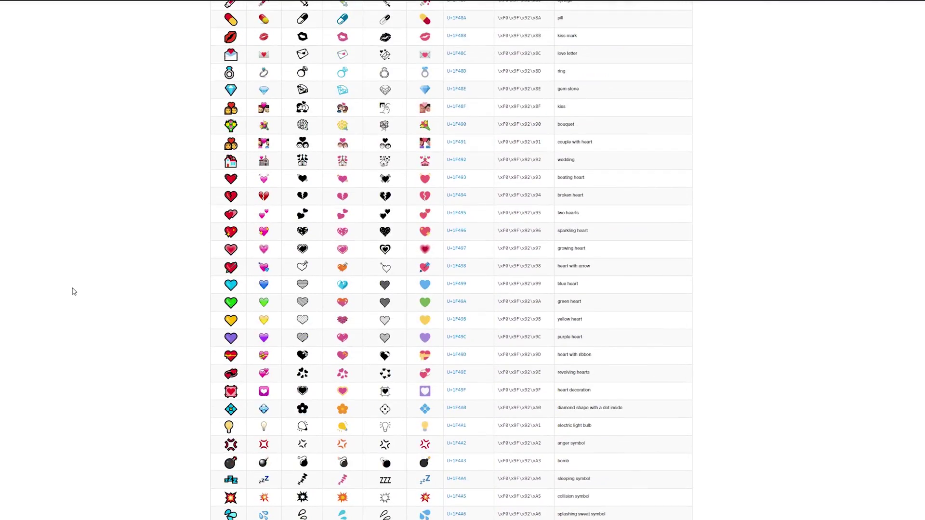
scroll(83, 292, "down", 10)
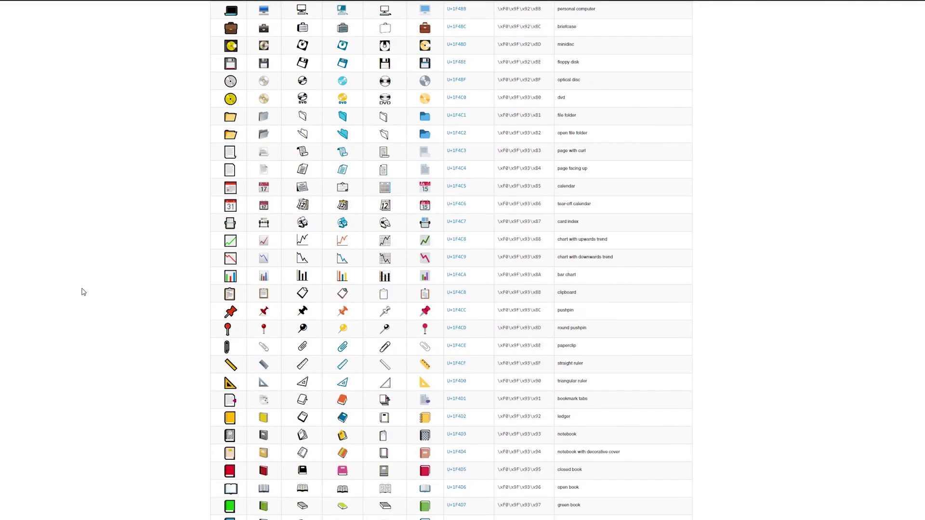
scroll(131, 338, "up", 3)
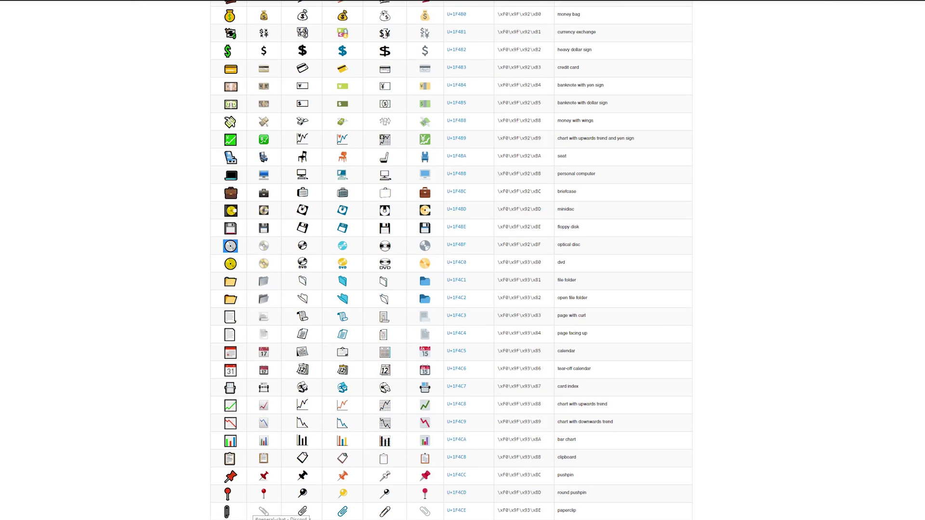
- Switch to Discord and try to save the general-chat text channel's name with the optical disc emoji and a dash in front
left_click(284, 519)
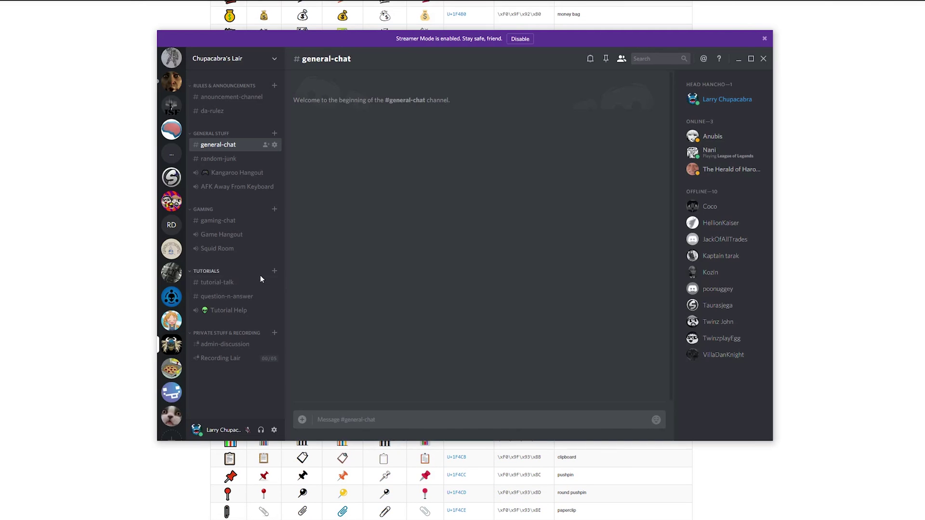
left_click(274, 145)
type("⚪")
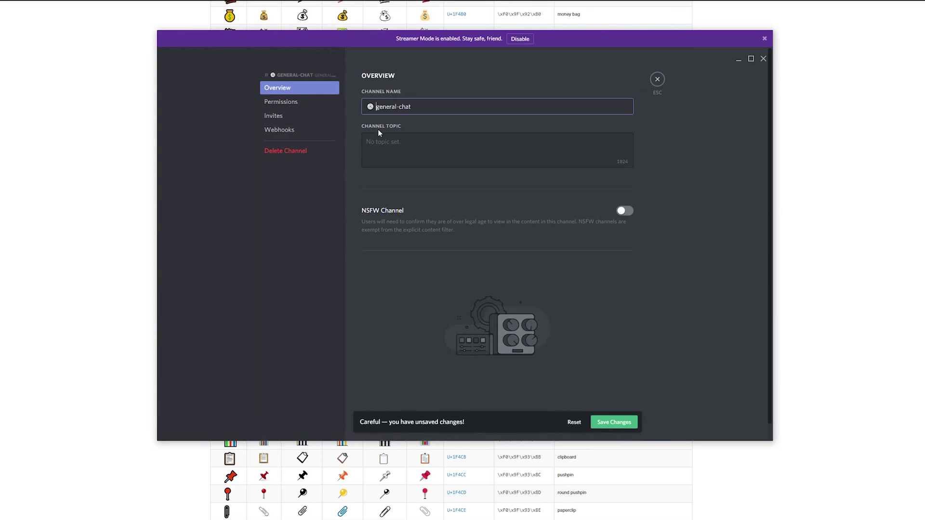
key("BackSpace")
type("-")
left_click(600, 424)
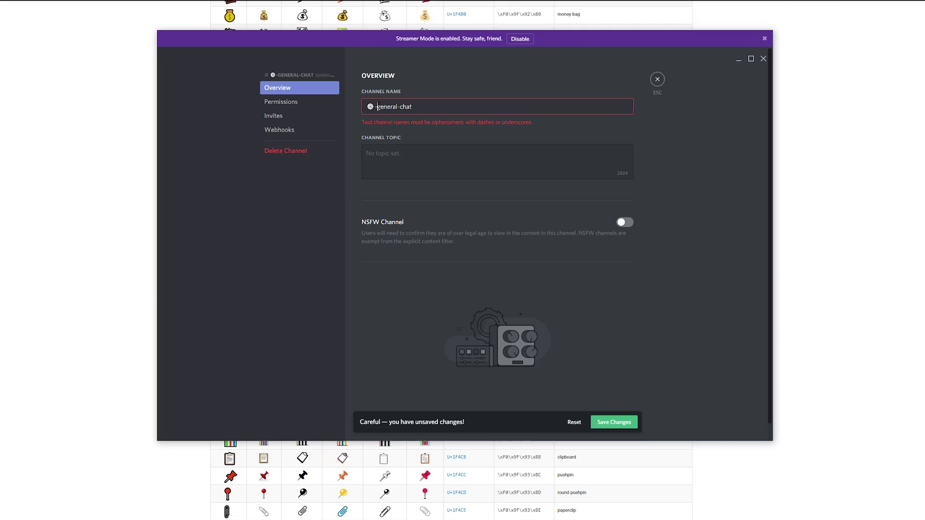
- Remove the optical disc emoji and dash from the general-chat channel's name and leave the channel settings
key("BackSpace")
key("BackSpace")
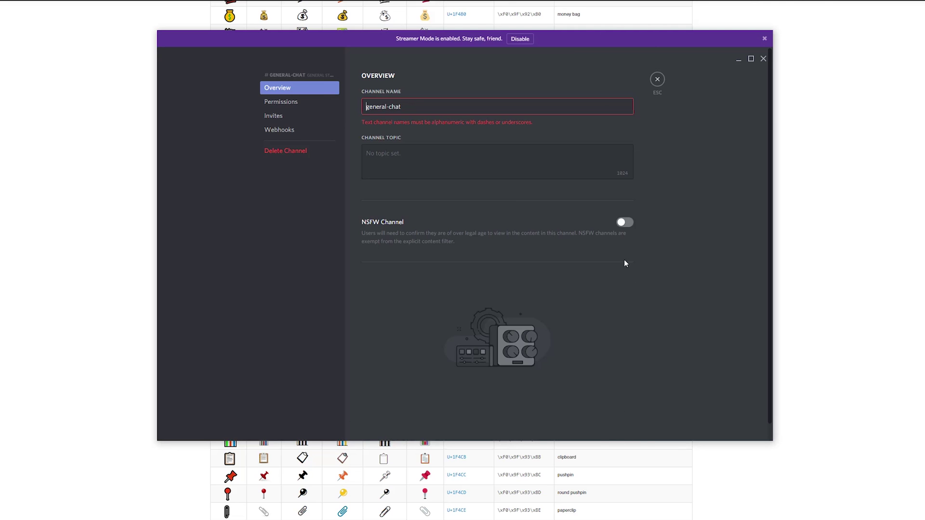
left_click(657, 79)
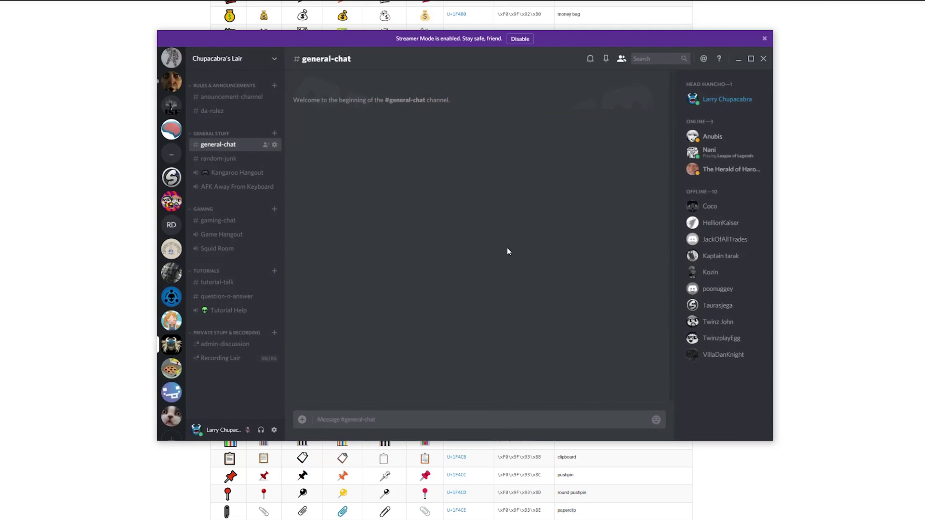
- Switch to the Emoji Unicode Tables and look through the symbols from the money bag down to the coloured shapes
key("alt+Tab")
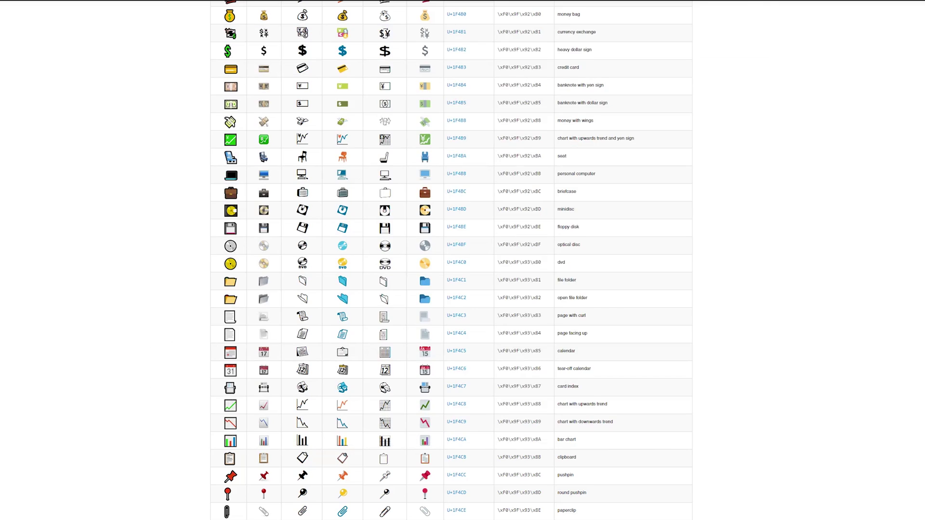
scroll(451, 260, "down", 7)
scroll(452, 260, "down", 6)
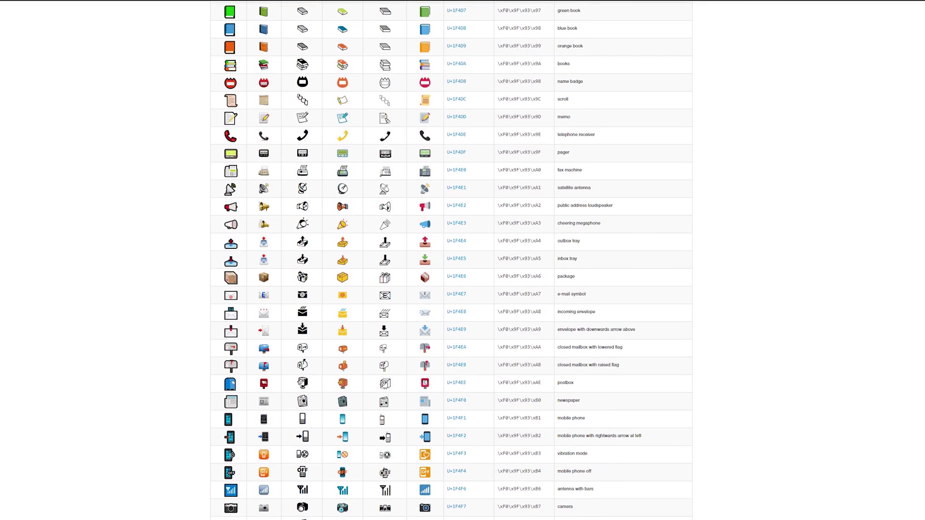
scroll(452, 260, "down", 7)
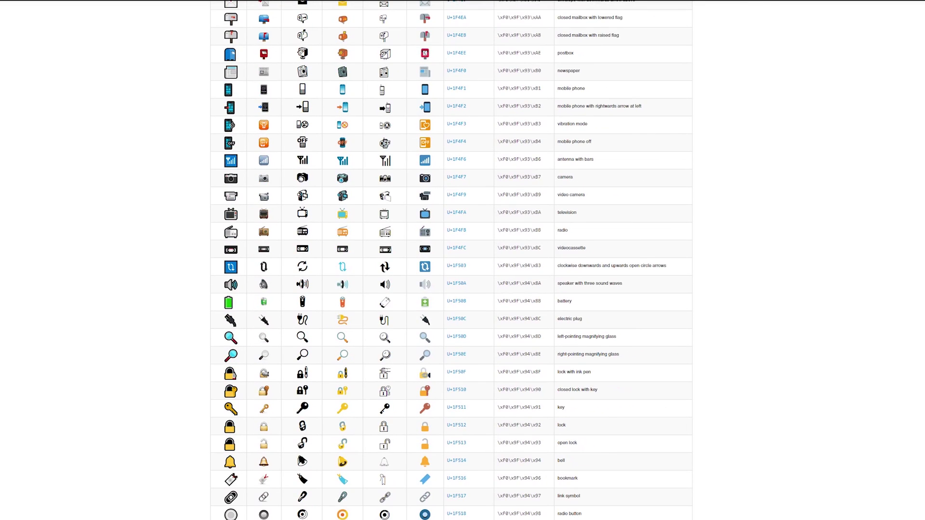
scroll(452, 260, "down", 13)
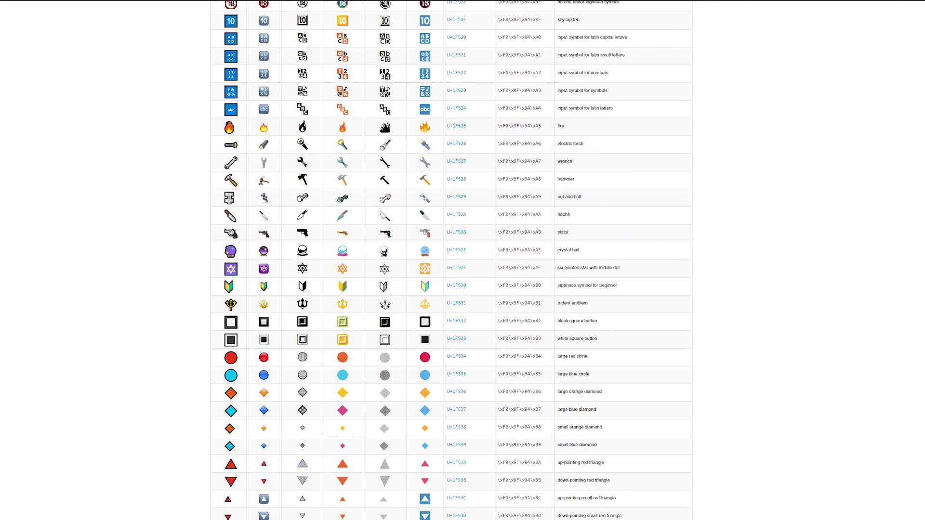
- Switch to Discord and post a volleyball emoji from the Activities emojis as a message in general-chat
key("alt+Tab")
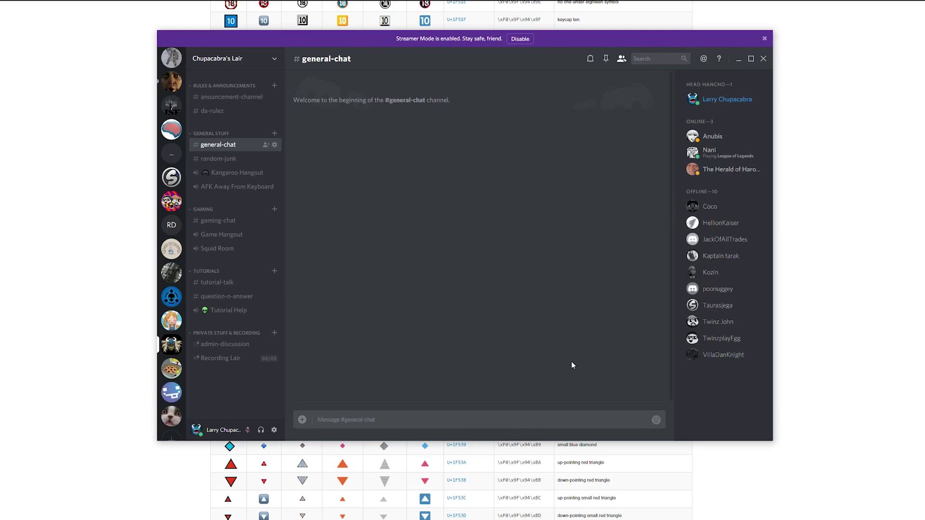
left_click(656, 420)
scroll(643, 351, "down", 1)
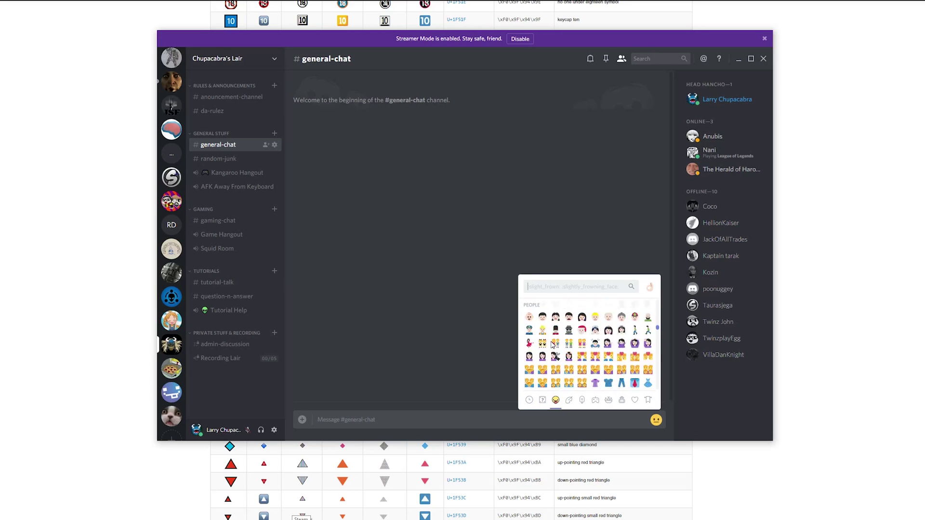
scroll(552, 344, "down", 3)
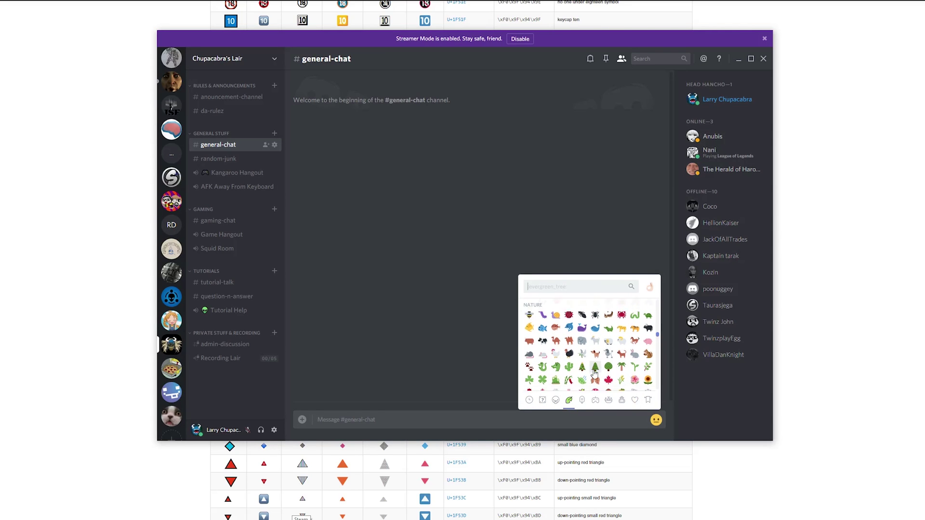
scroll(595, 373, "down", 5)
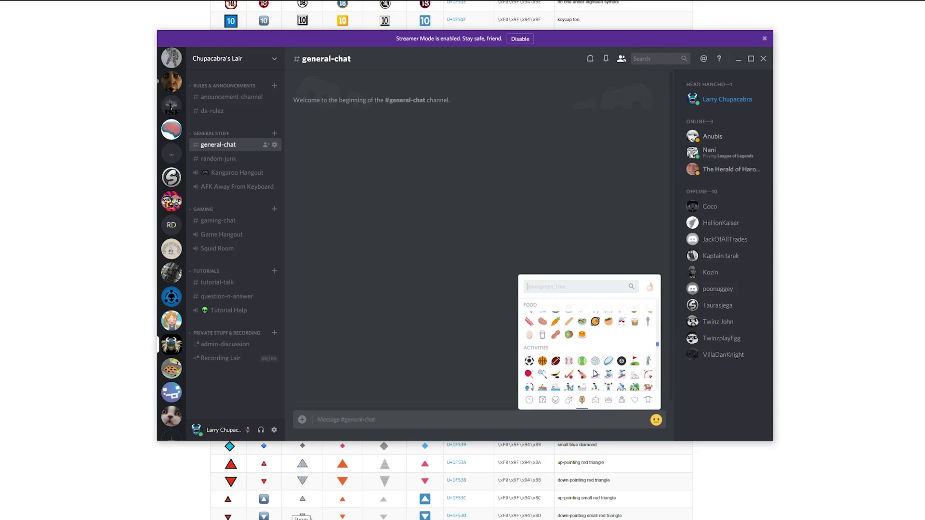
left_click(594, 363)
key("Return")
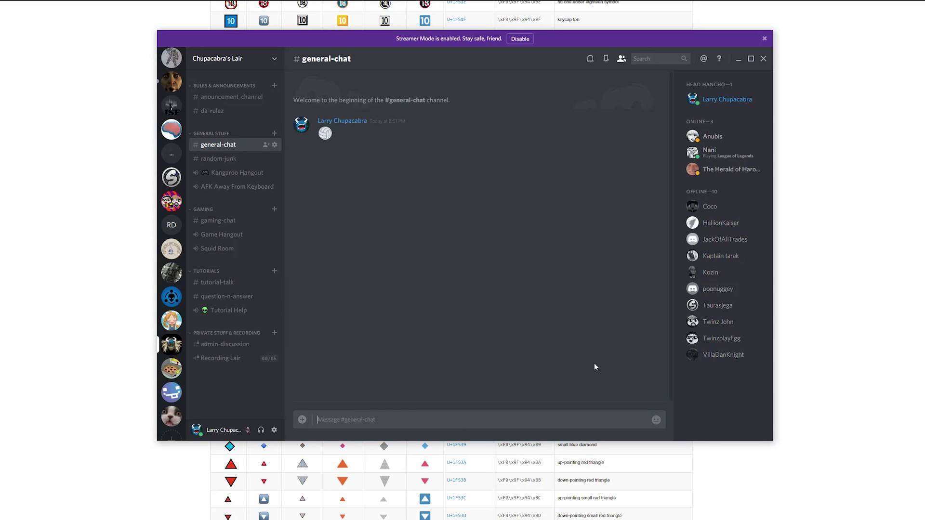
- Copy the posted volleyball emoji and try pasting it before the AFK Away From Keyboard voice channel's name
right_click(324, 136)
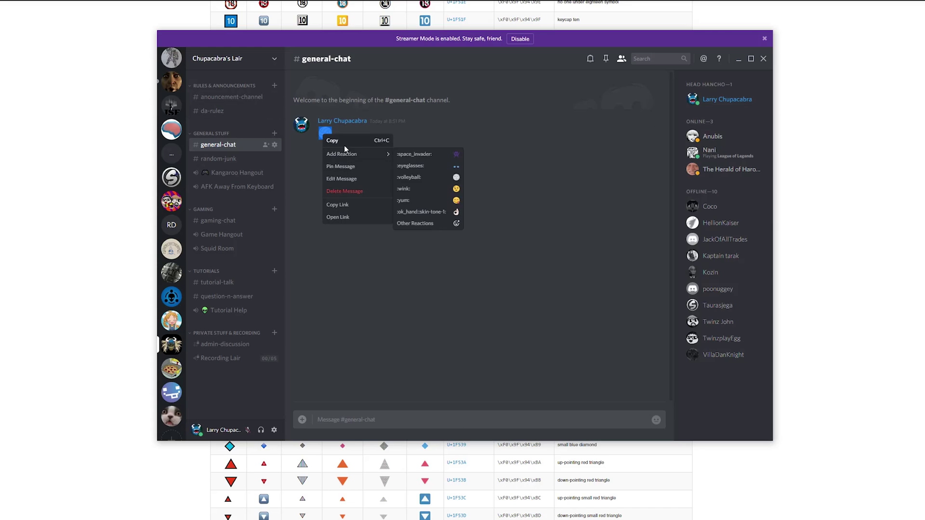
left_click(319, 197)
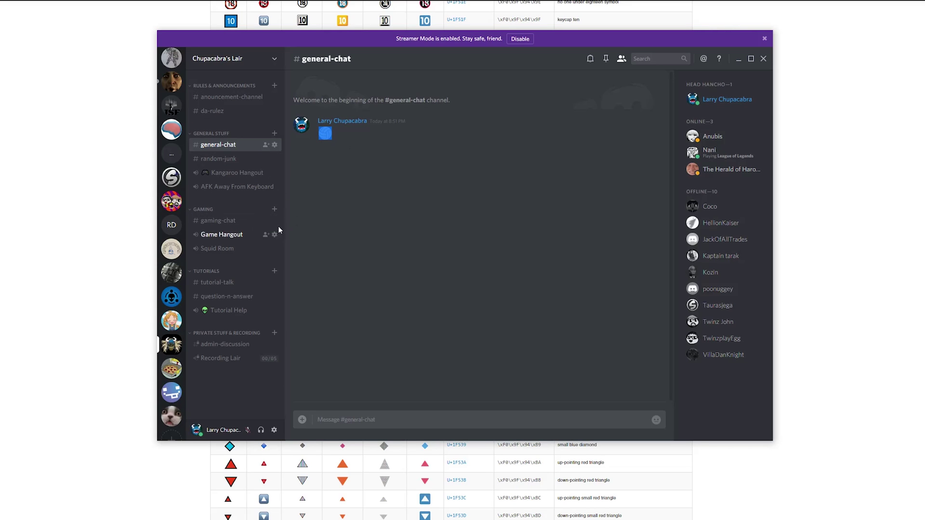
left_click(275, 186)
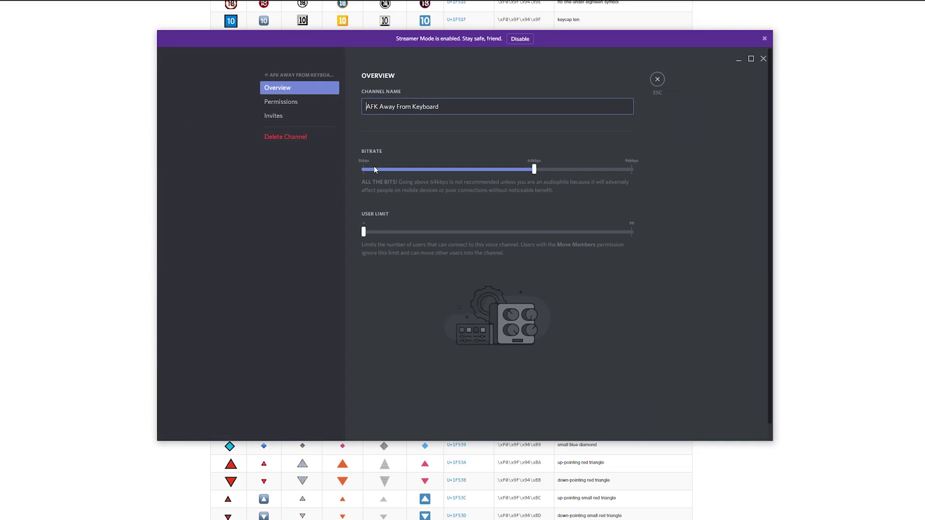
type(":volleyball:")
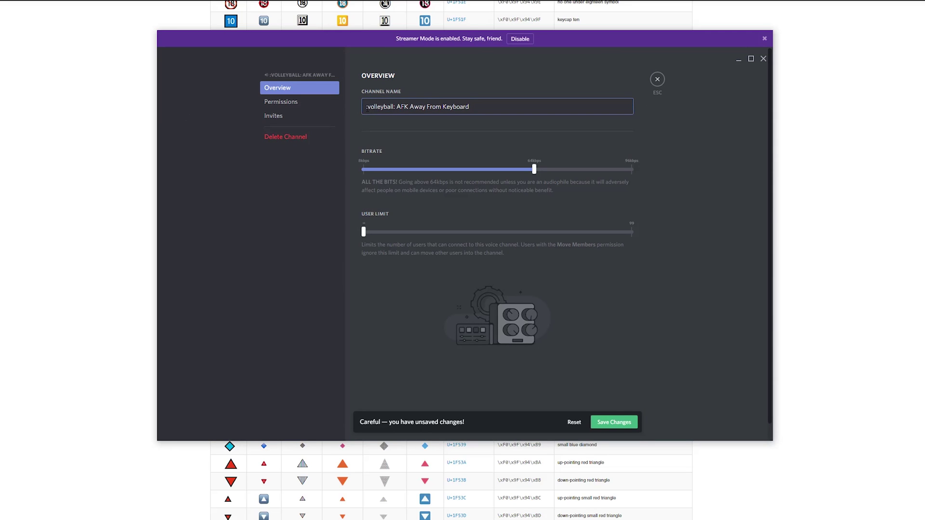
- Remove the ":volleyball:" text from the AFK Away From Keyboard channel's name, save, and leave the channel settings
mouse_move(367, 108)
left_mouse_down()
mouse_move(393, 109)
mouse_move(358, 112)
left_mouse_up()
key("BackSpace")
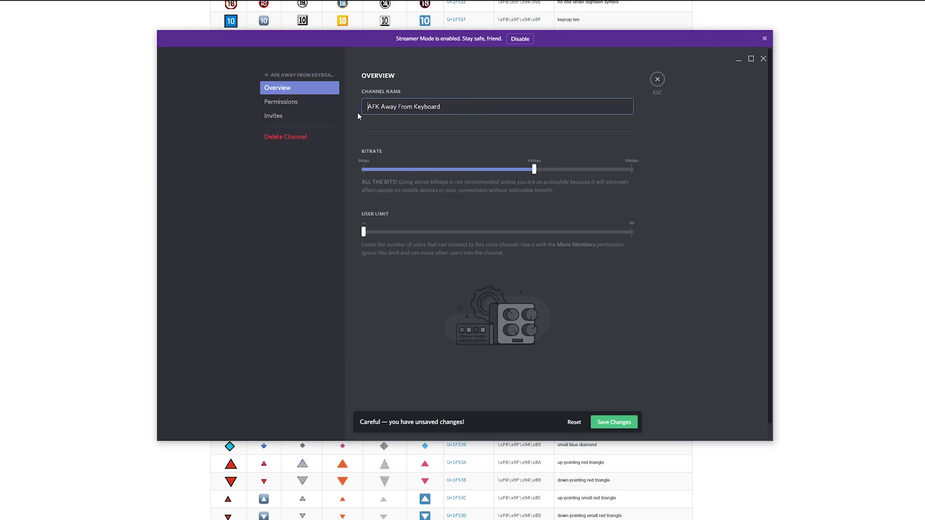
left_click(612, 422)
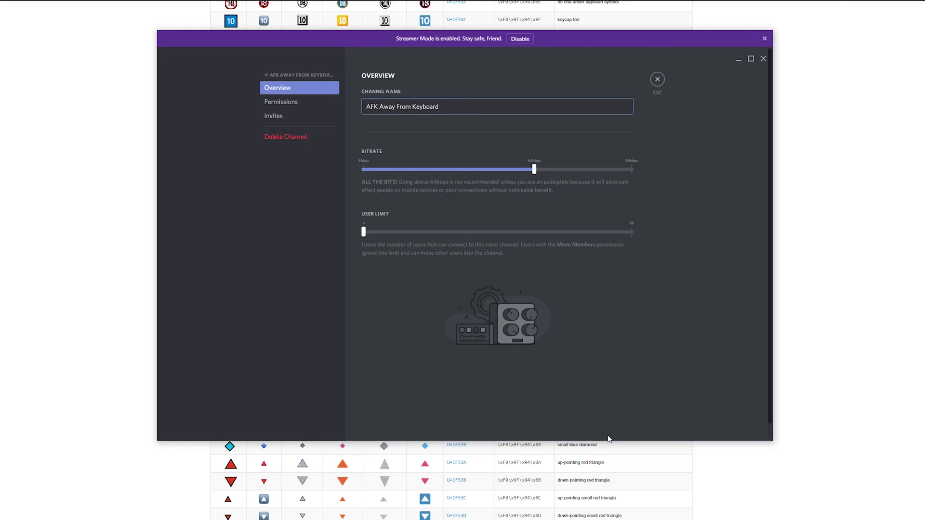
left_click(657, 80)
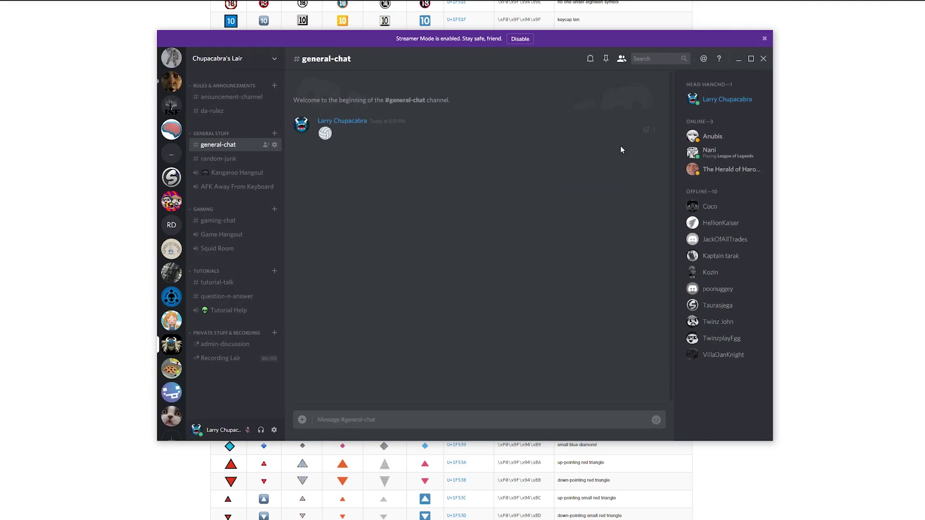
- Delete the volleyball emoji message from general-chat
left_click(655, 131)
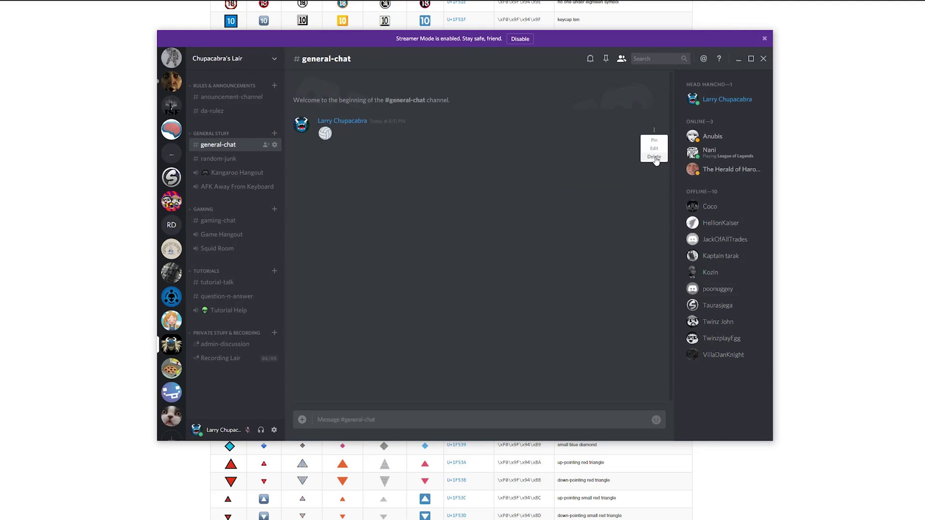
left_click(654, 156)
left_click(533, 271)
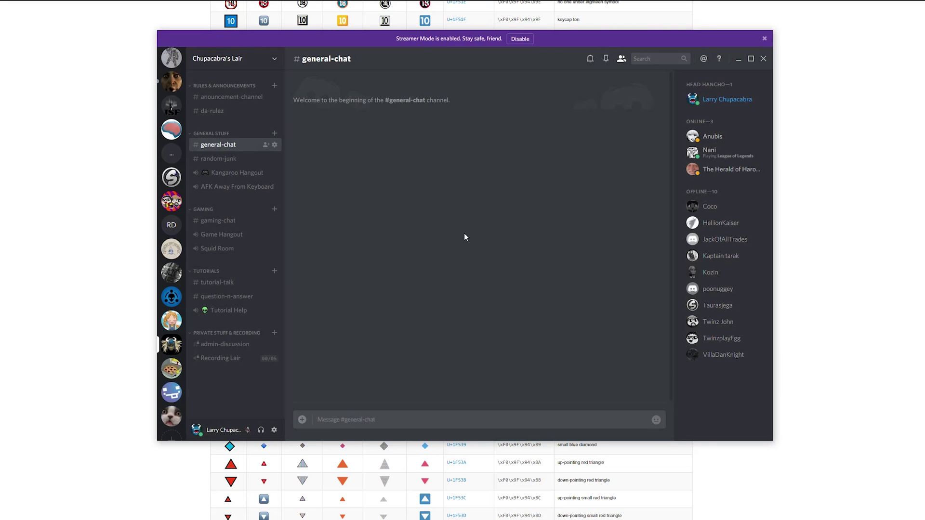
- Return to the Emoji Unicode Tables and look through the emojis from the clock faces back up to the people and clothing
left_click(76, 246)
scroll(77, 247, "down", 5)
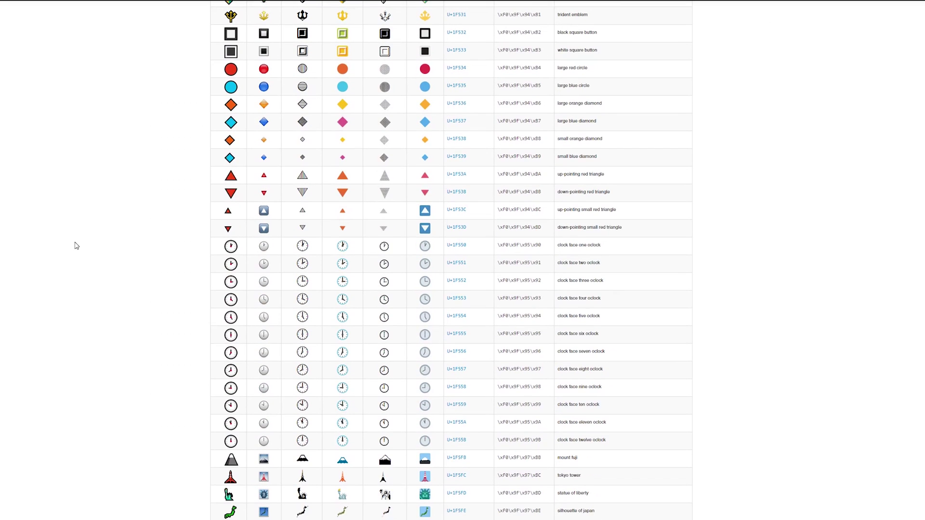
scroll(76, 245, "up", 5)
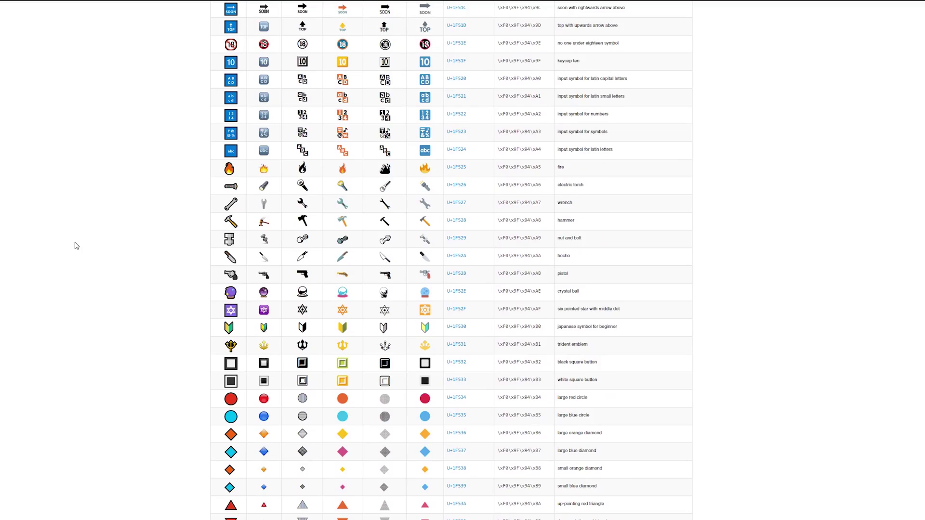
scroll(76, 245, "up", 20)
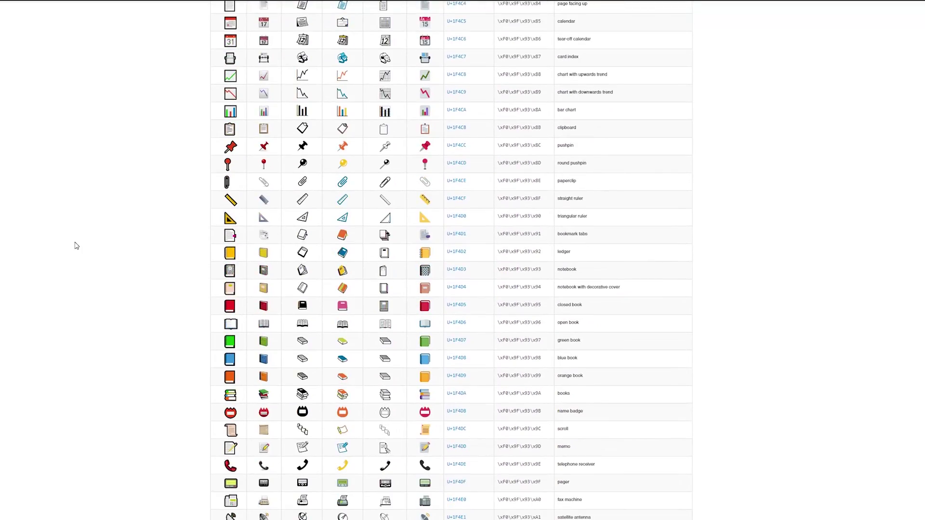
scroll(76, 245, "up", 19)
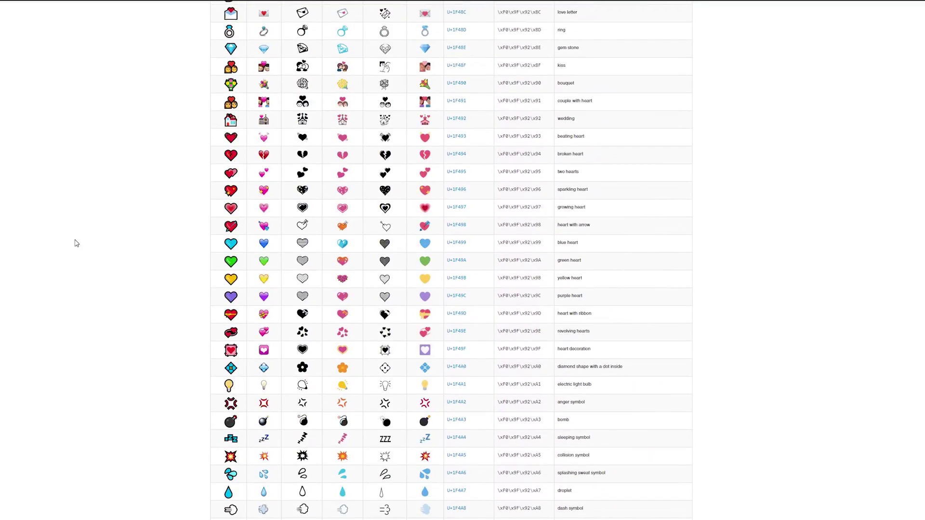
scroll(77, 245, "up", 6)
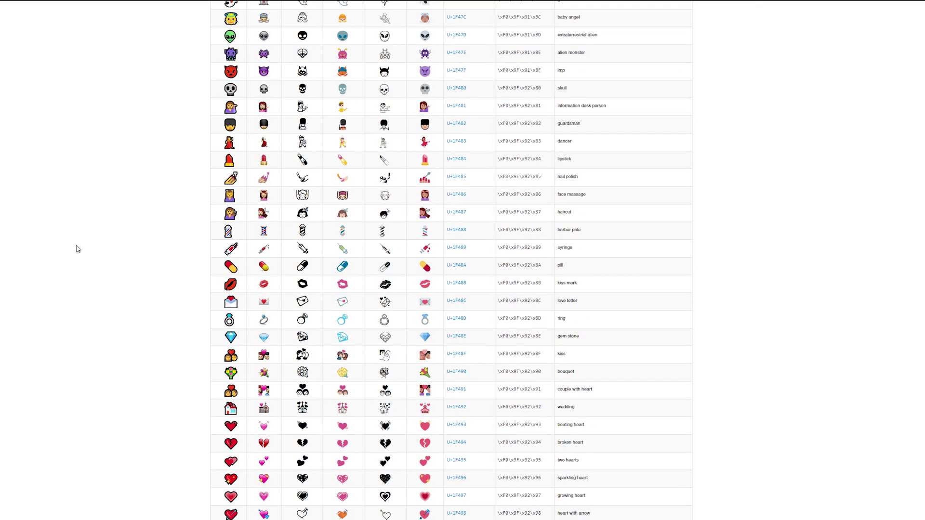
scroll(77, 249, "up", 6)
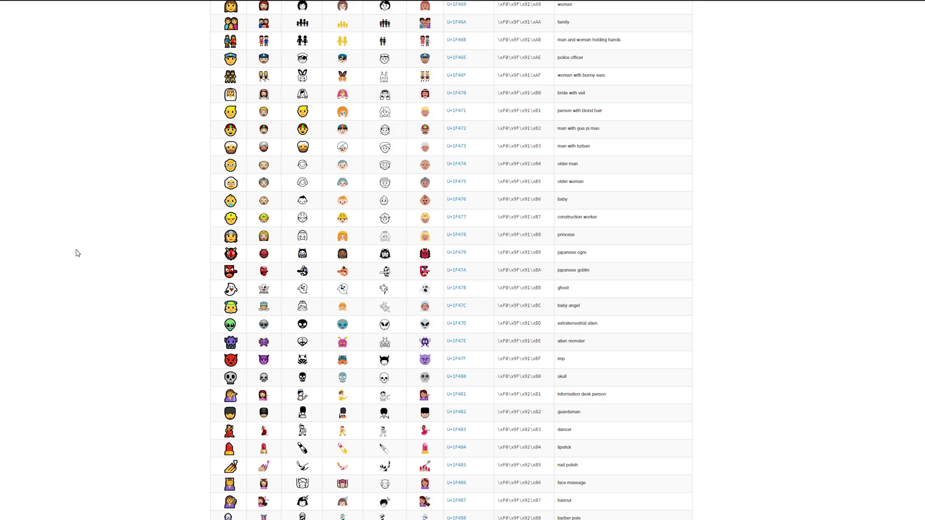
scroll(77, 253, "up", 7)
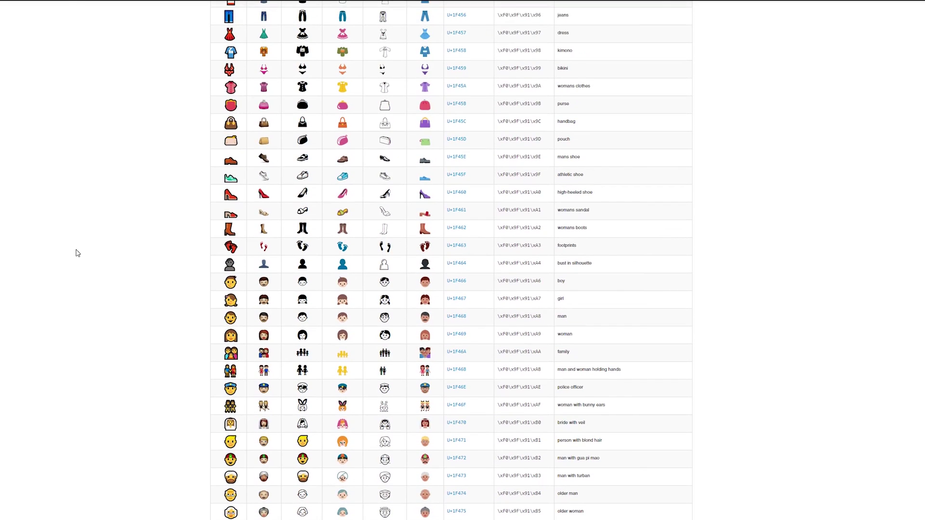